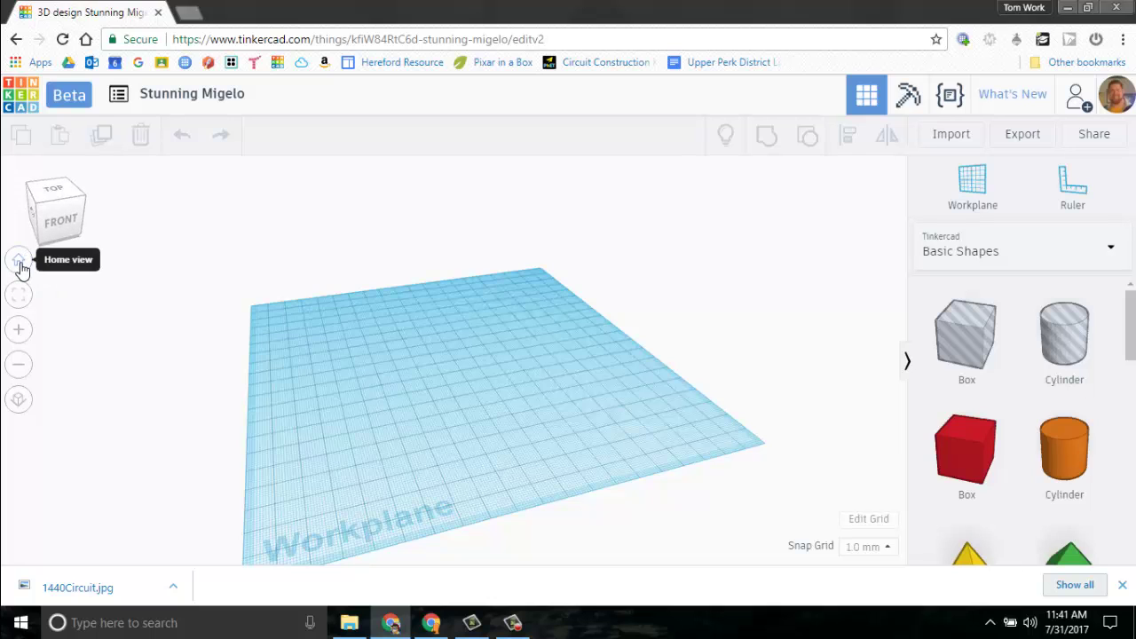
Step: Reset the empty workplane to the standard front-facing Home view
{"action": "left_click", "coordinate": [18, 261]}
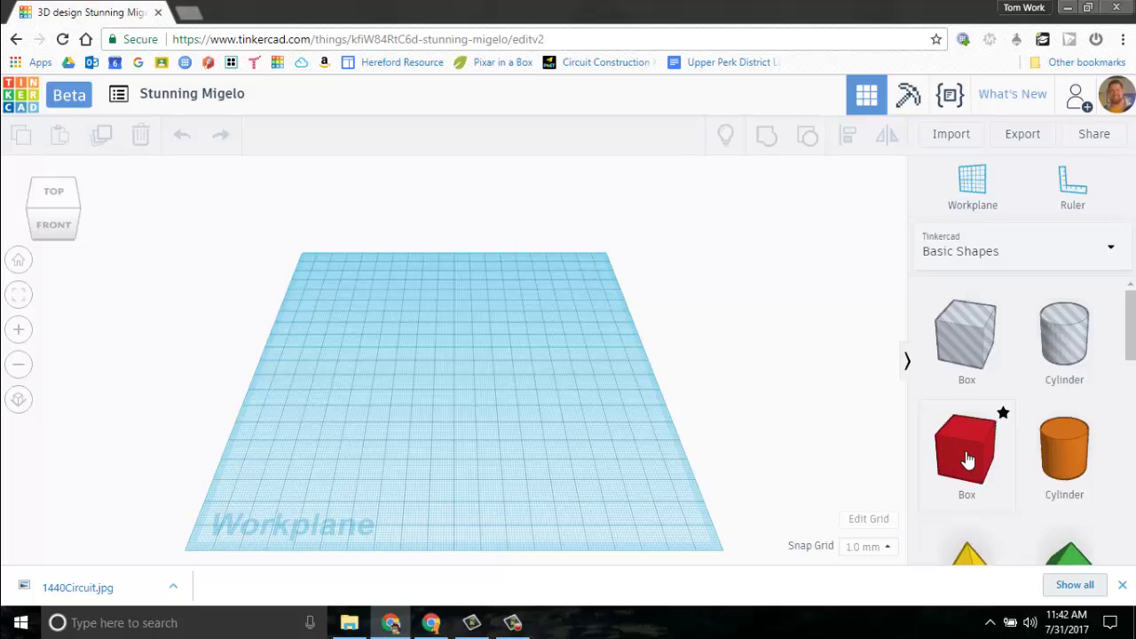
Step: Place a red box at the workplane centre and a second box beyond it, enlarged into a flat slab
{"action": "left_click_drag", "start_coordinate": [967, 459], "coordinate": [443, 383]}
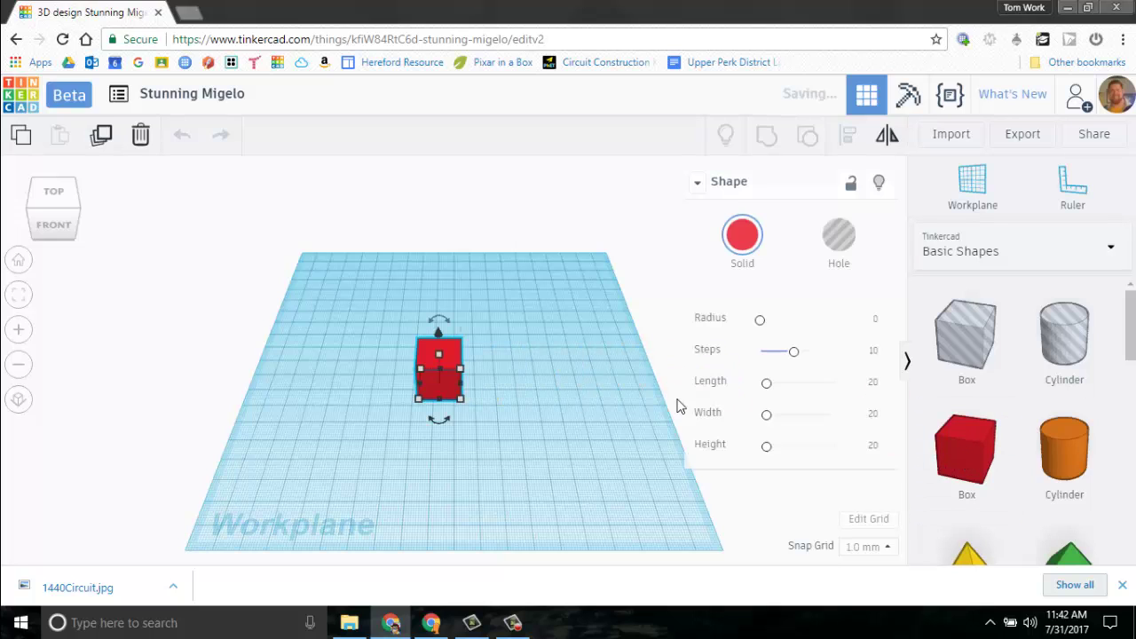
{"action": "left_click_drag", "start_coordinate": [958, 461], "coordinate": [148, 180]}
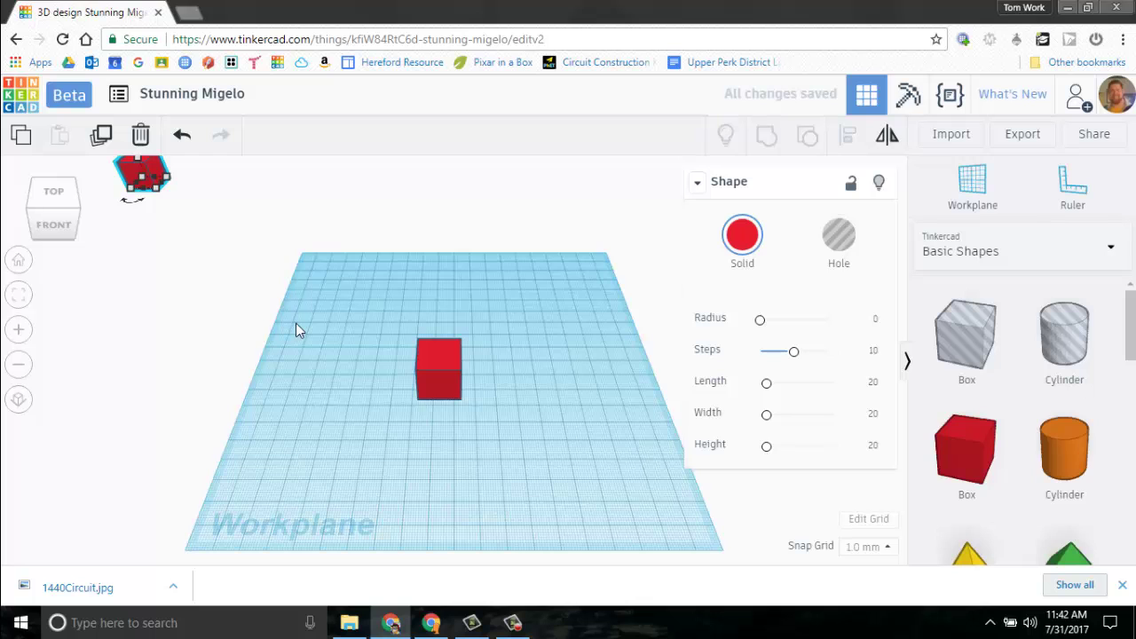
{"action": "scroll", "coordinate": [296, 327], "scroll_direction": "down", "scroll_amount": 5}
{"action": "left_click_drag", "start_coordinate": [277, 256], "coordinate": [167, 182]}
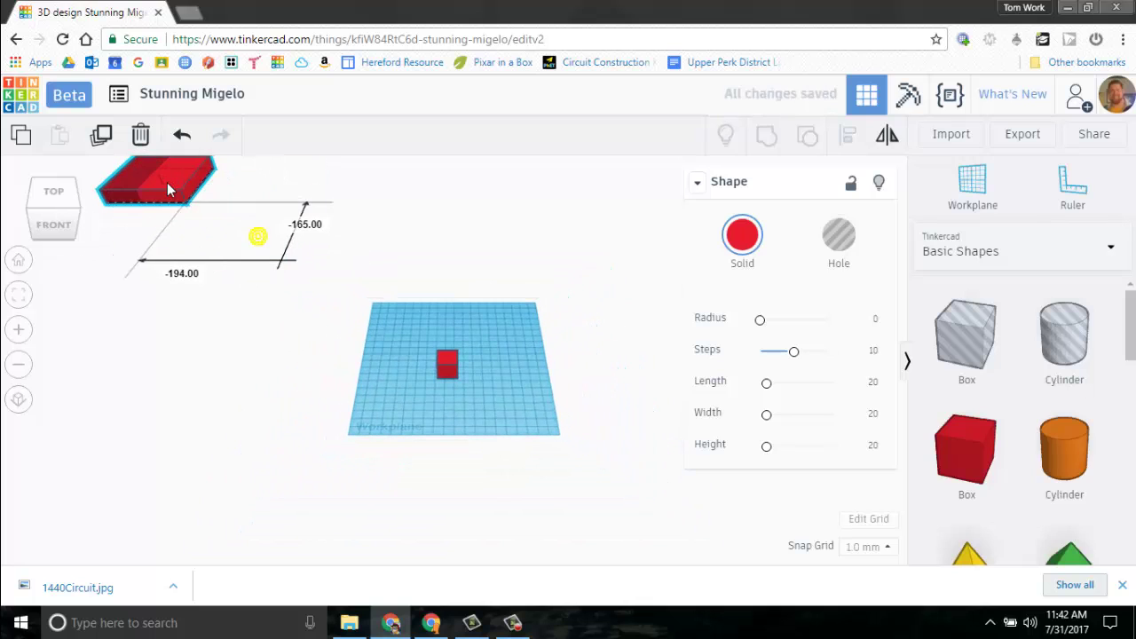
{"action": "scroll", "coordinate": [468, 321], "scroll_direction": "down", "scroll_amount": 2}
{"action": "scroll", "coordinate": [482, 376], "scroll_direction": "up", "scroll_amount": 5}
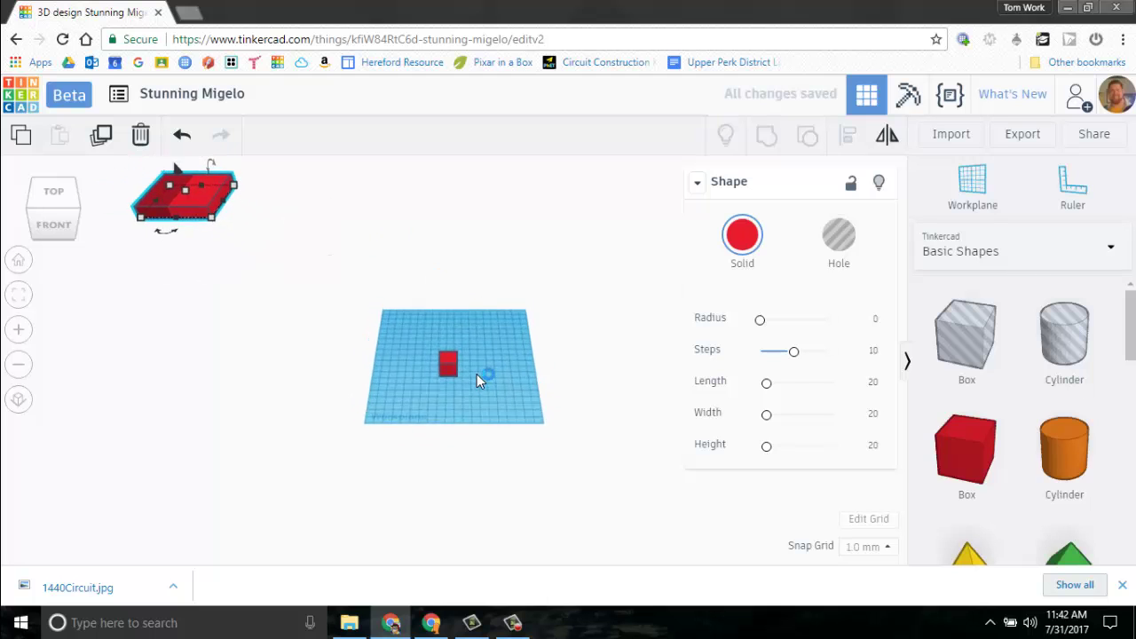
{"action": "scroll", "coordinate": [485, 376], "scroll_direction": "down", "scroll_amount": 4}
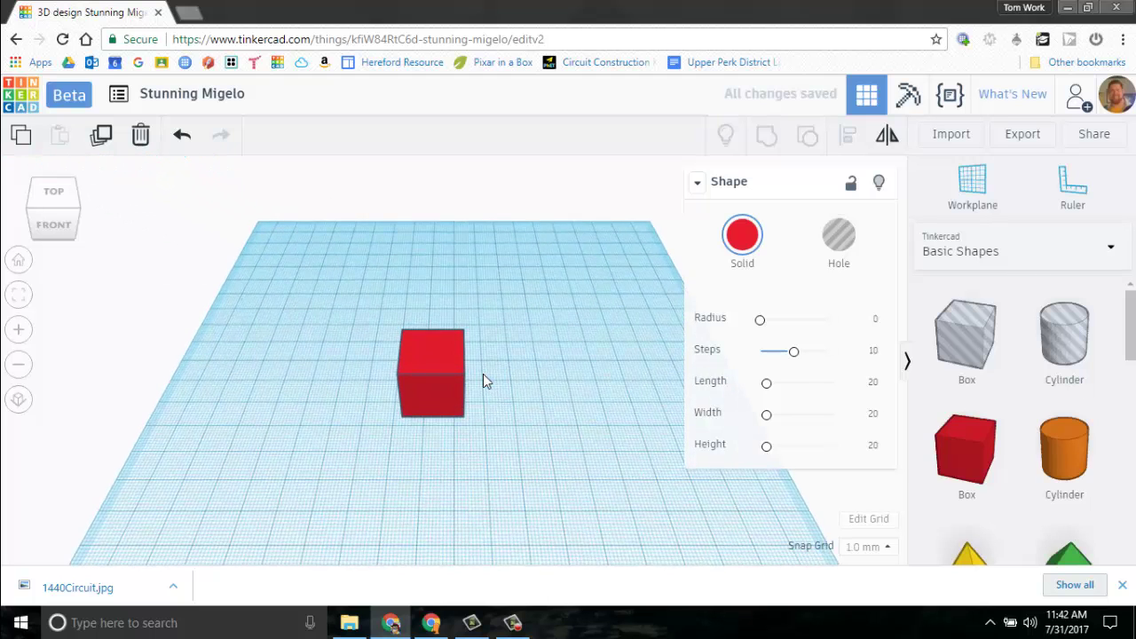
Step: Frame the flat box from Home view and delete it, leaving only the red cube
{"action": "left_click", "coordinate": [18, 261]}
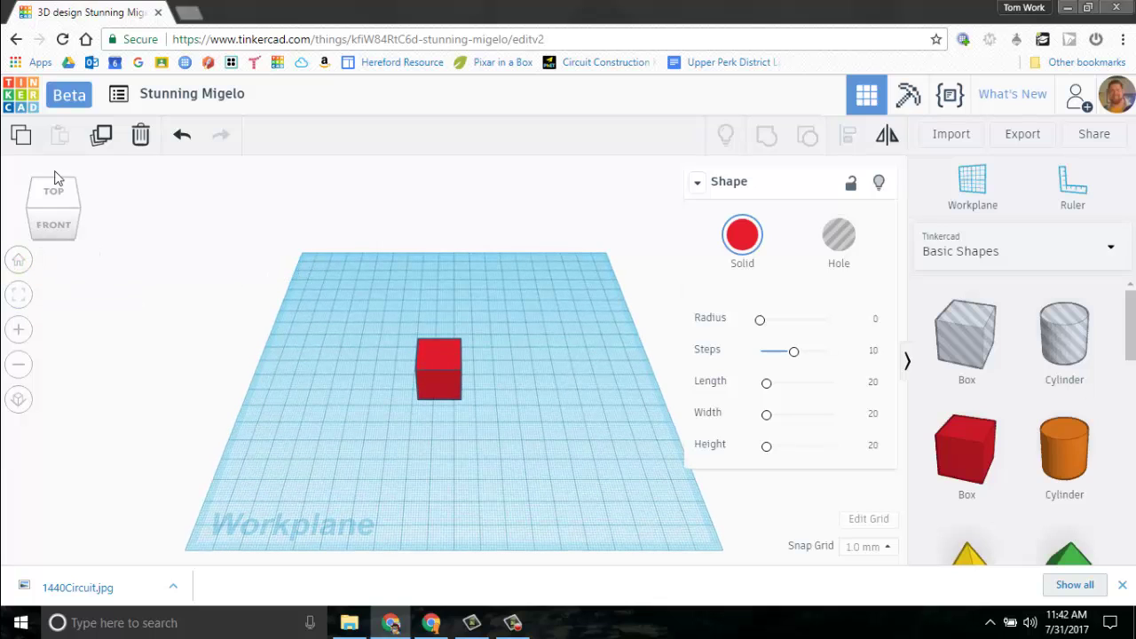
{"action": "left_click", "coordinate": [18, 294]}
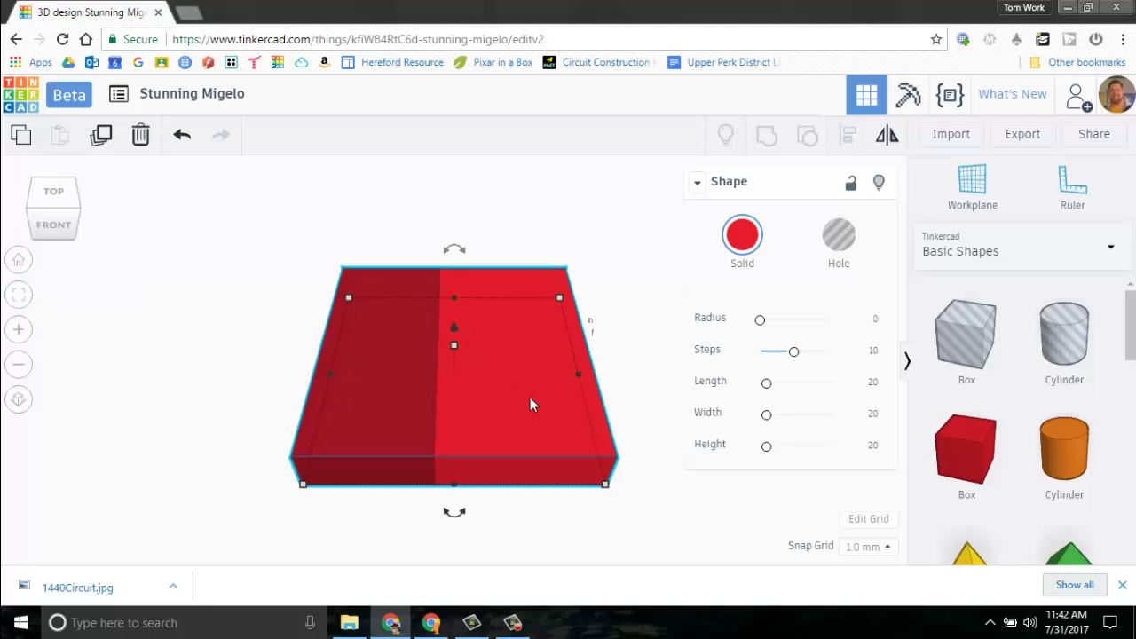
{"action": "key", "text": "Delete"}
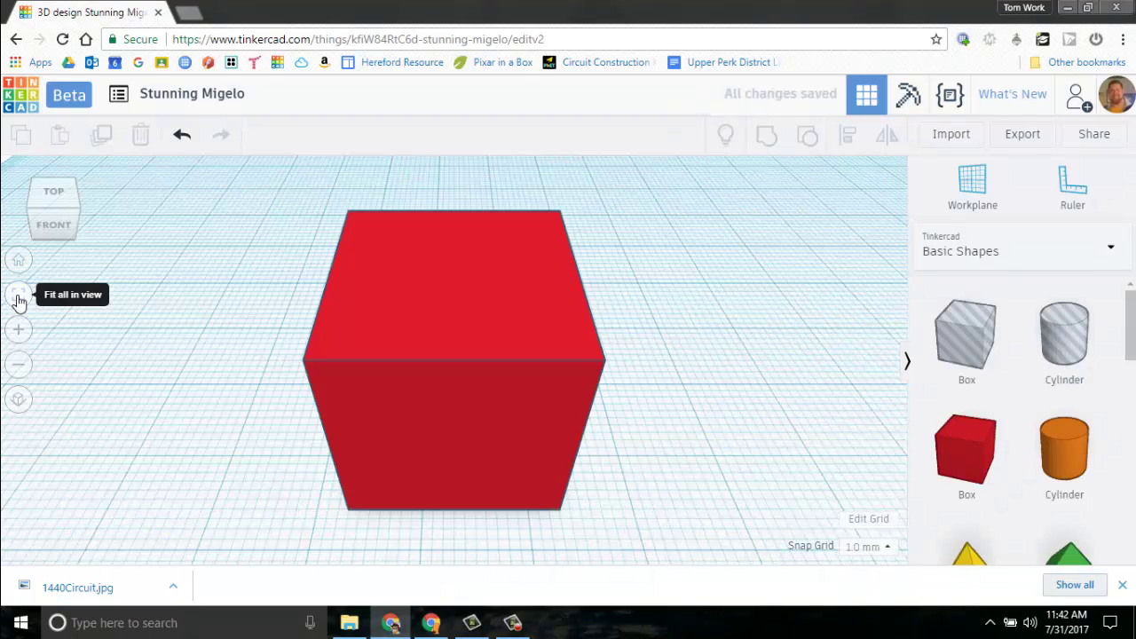
Step: Fit the red cube, return to Home view, then zoom in and out with buttons and the scroll wheel
{"action": "left_click", "coordinate": [18, 297]}
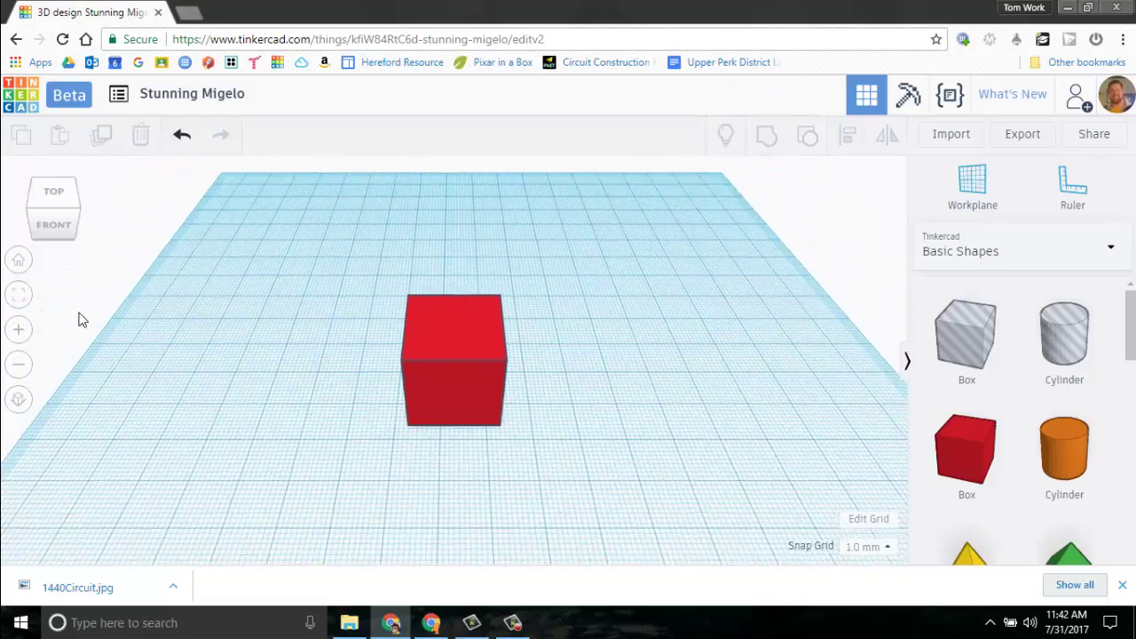
{"action": "left_click", "coordinate": [18, 258]}
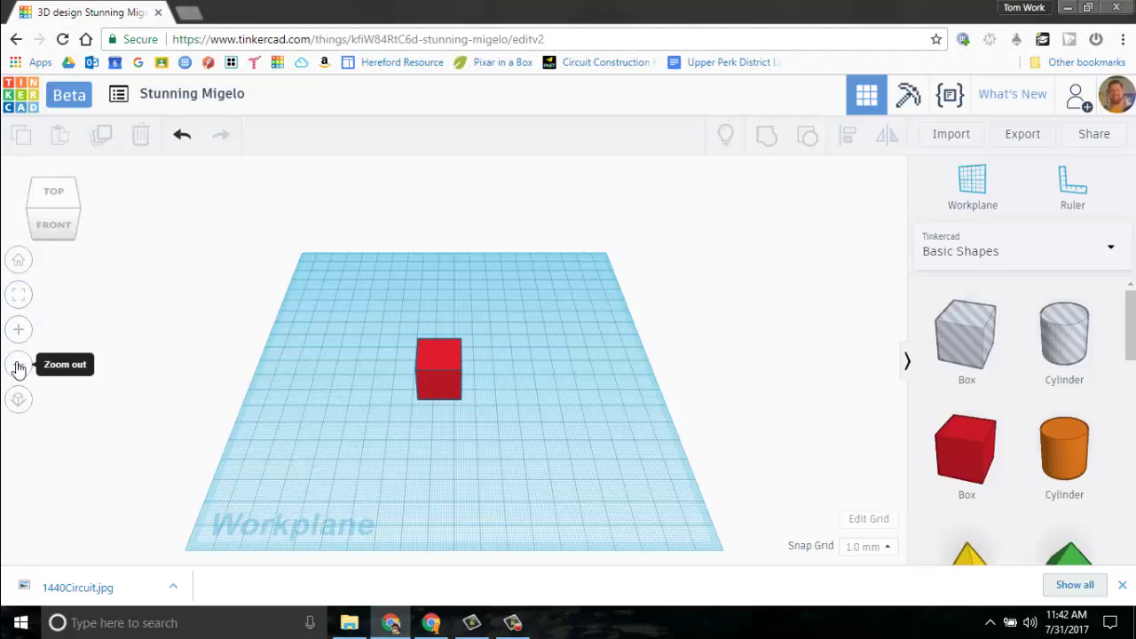
{"action": "left_click", "coordinate": [18, 330]}
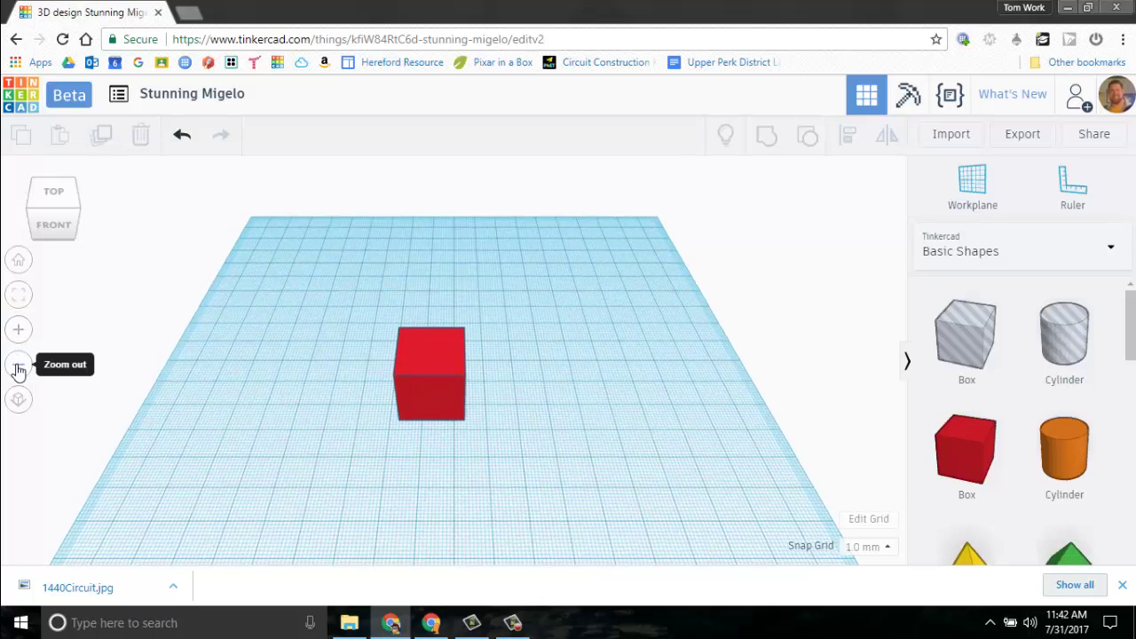
{"action": "left_click", "coordinate": [18, 367]}
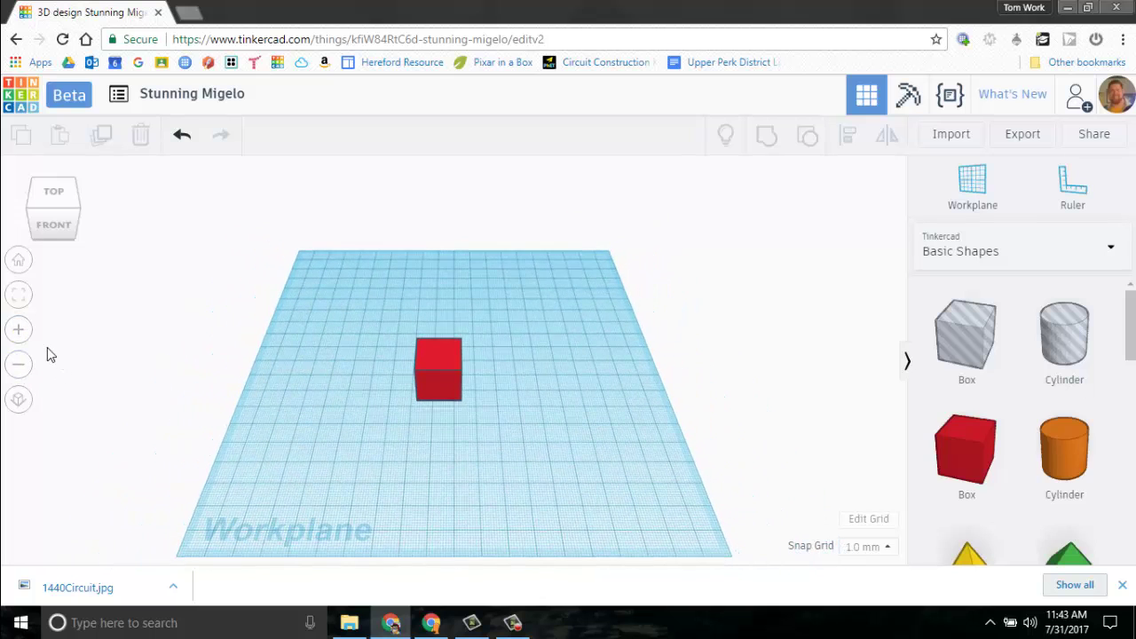
{"action": "scroll", "coordinate": [48, 355], "scroll_direction": "up", "scroll_amount": 5}
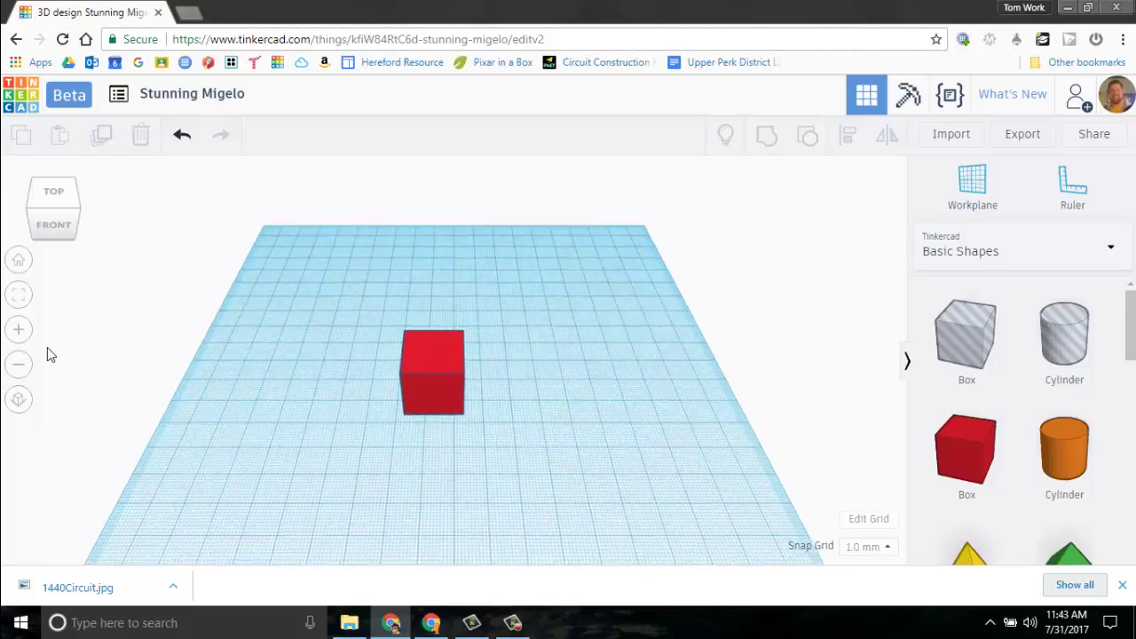
{"action": "scroll", "coordinate": [98, 373], "scroll_direction": "down", "scroll_amount": 5}
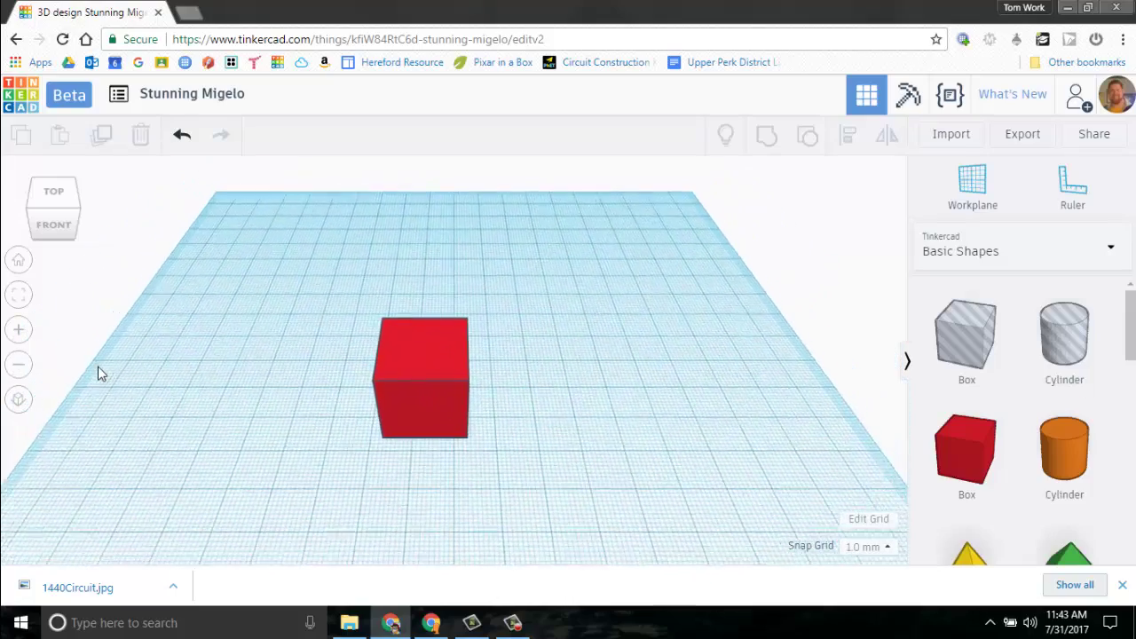
{"action": "scroll", "coordinate": [152, 386], "scroll_direction": "up", "scroll_amount": 3}
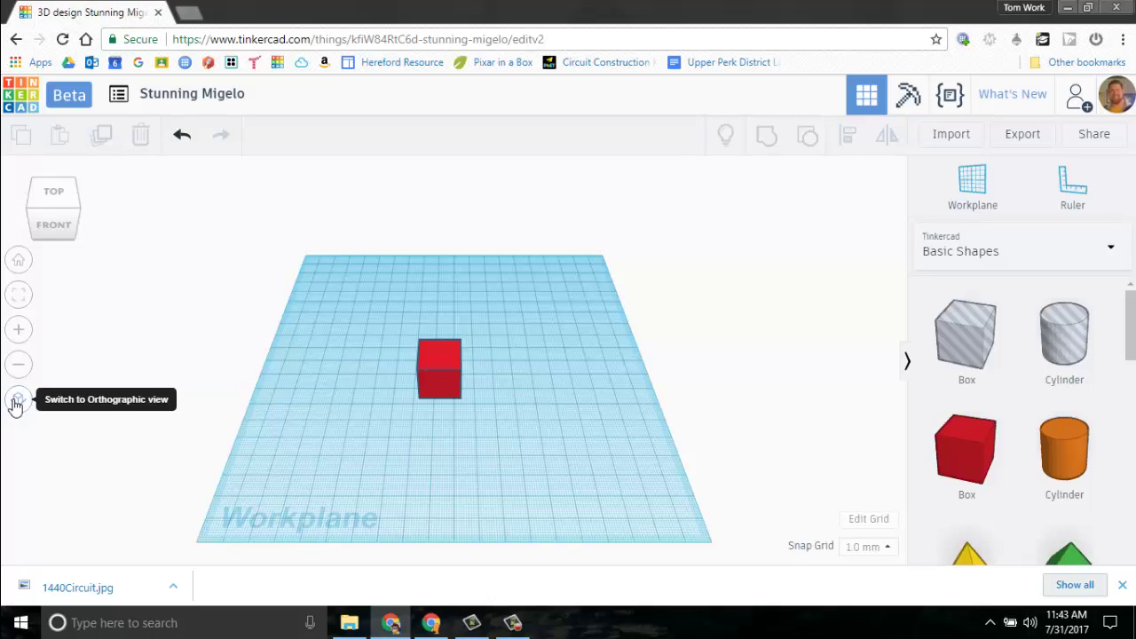
Step: Toggle between orthographic and perspective projection, orbiting to an angled corner view of the cube
{"action": "left_click", "coordinate": [18, 404]}
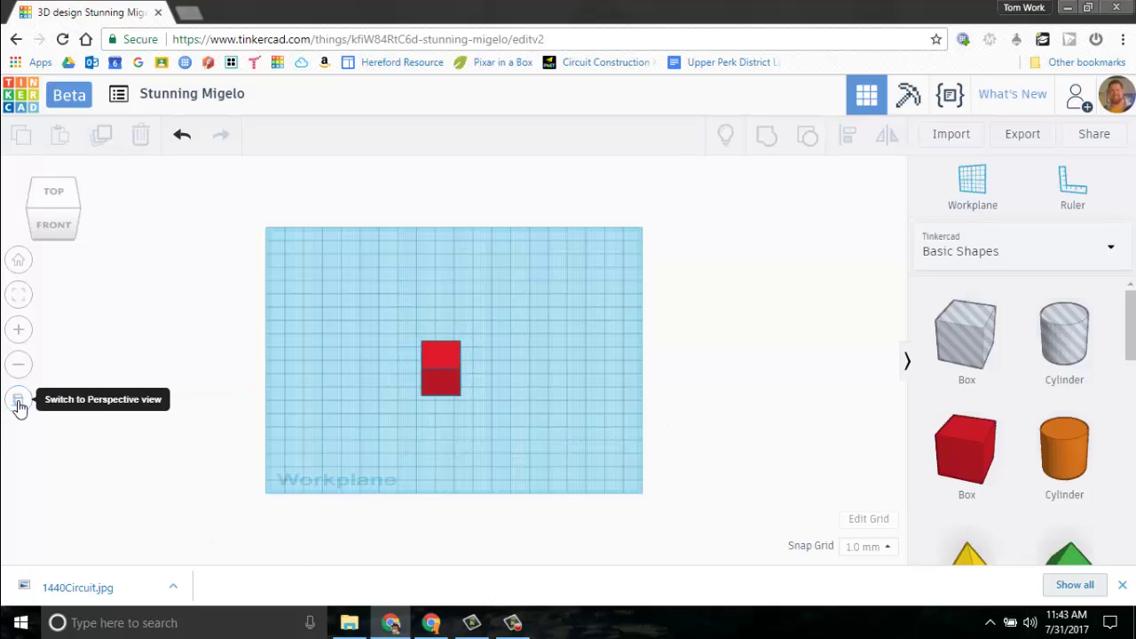
{"action": "mouse_move", "coordinate": [204, 449]}
{"action": "right_mouse_down"}
{"action": "mouse_move", "coordinate": [182, 373]}
{"action": "mouse_move", "coordinate": [207, 431]}
{"action": "right_mouse_up"}
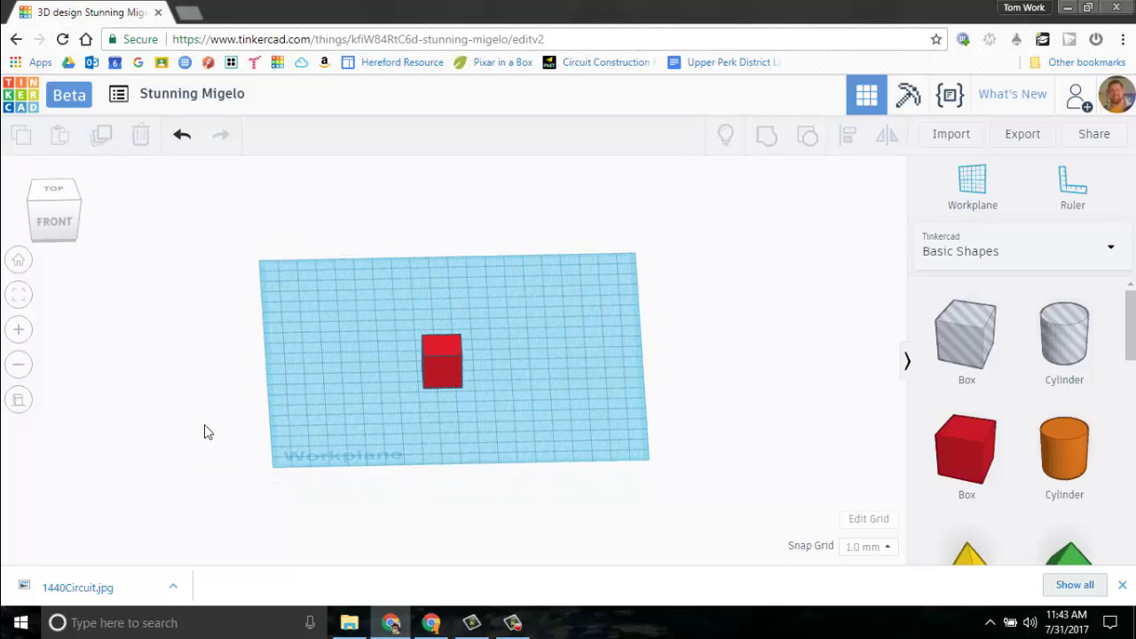
{"action": "left_click", "coordinate": [19, 400]}
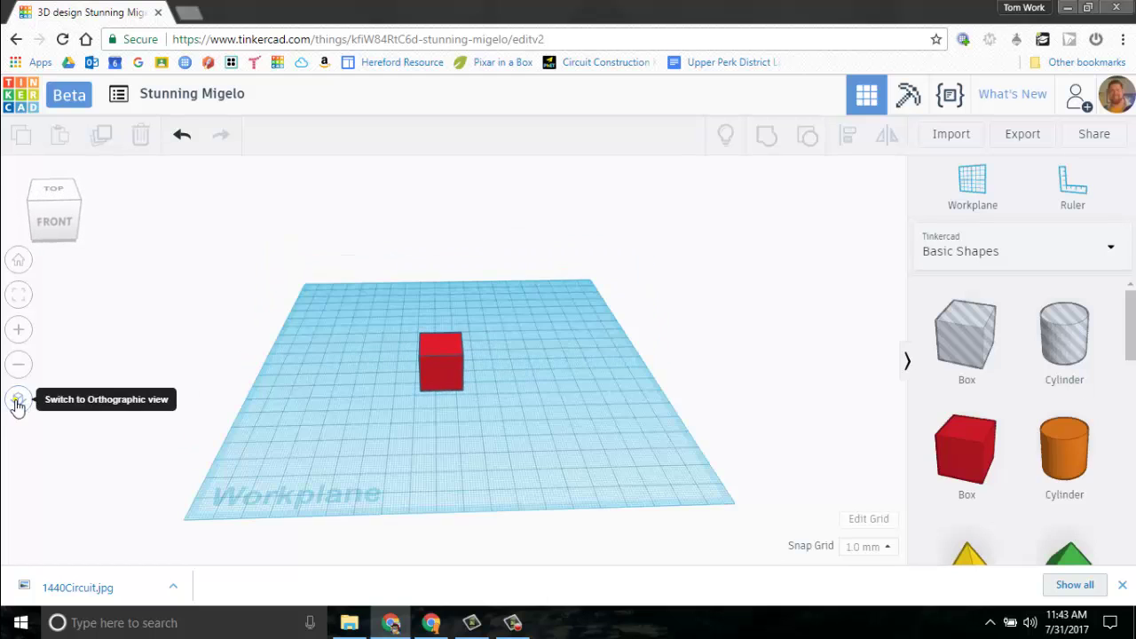
{"action": "right_click_drag", "start_coordinate": [290, 415], "coordinate": [407, 444]}
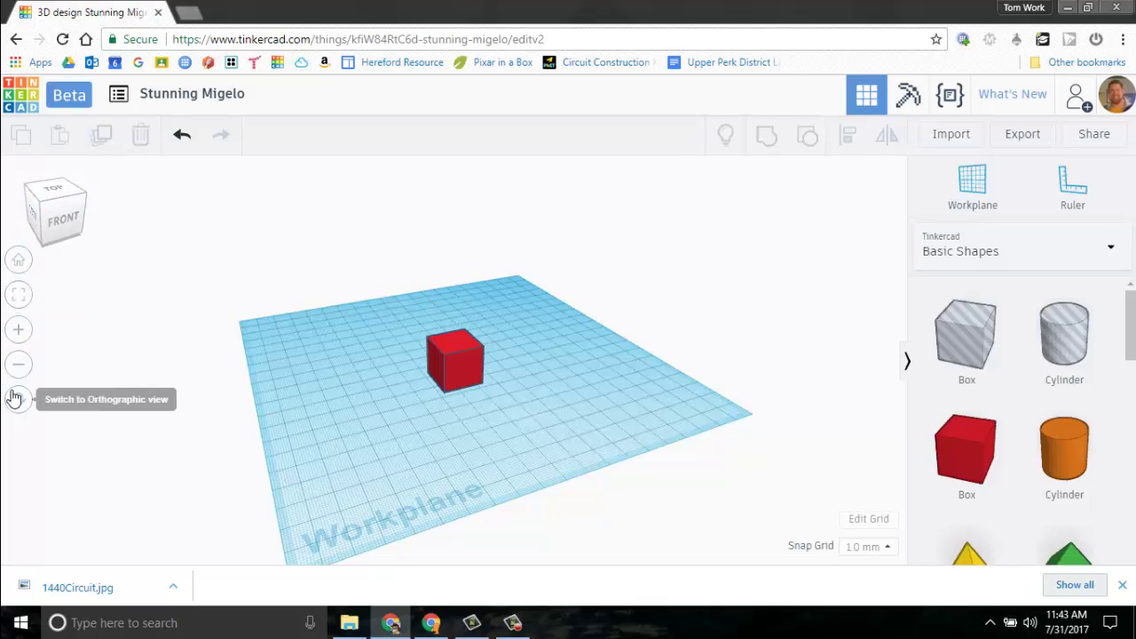
Step: From Home view, zoom and orbit to a steep angled look at the red box, then select it
{"action": "left_click", "coordinate": [16, 264]}
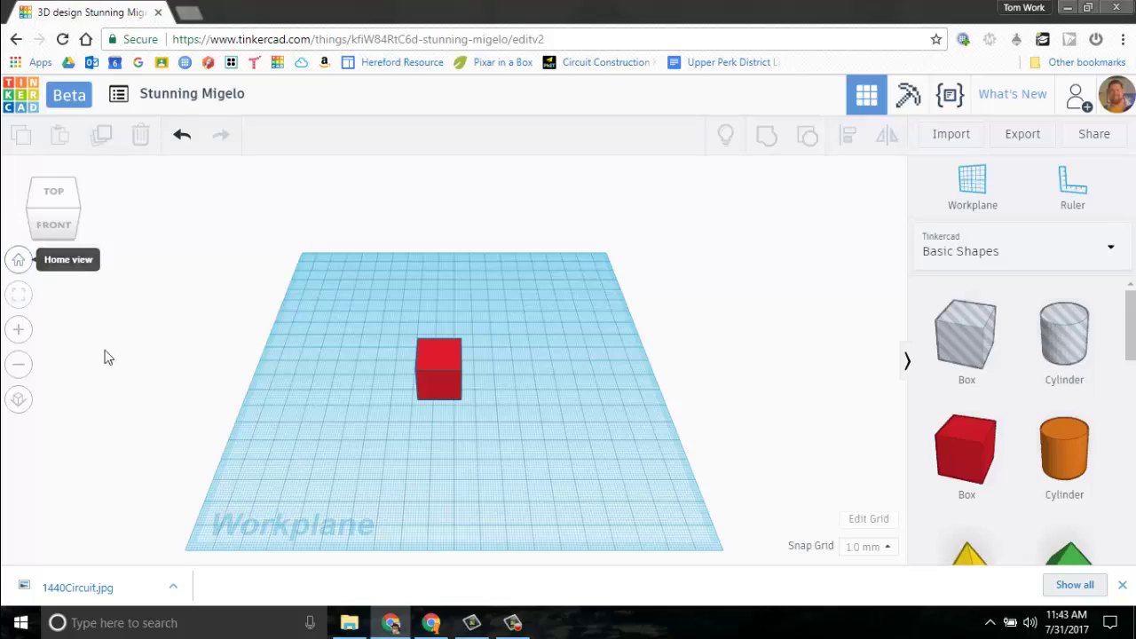
{"action": "scroll", "coordinate": [427, 412], "scroll_direction": "up", "scroll_amount": 6}
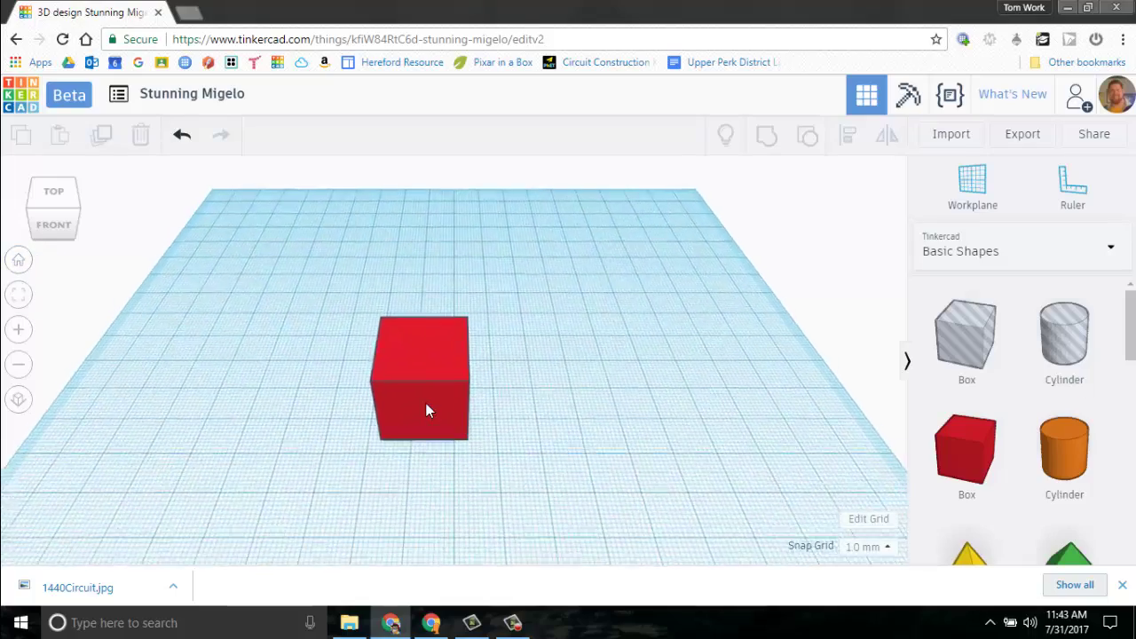
{"action": "right_click_drag", "start_coordinate": [533, 449], "coordinate": [636, 429]}
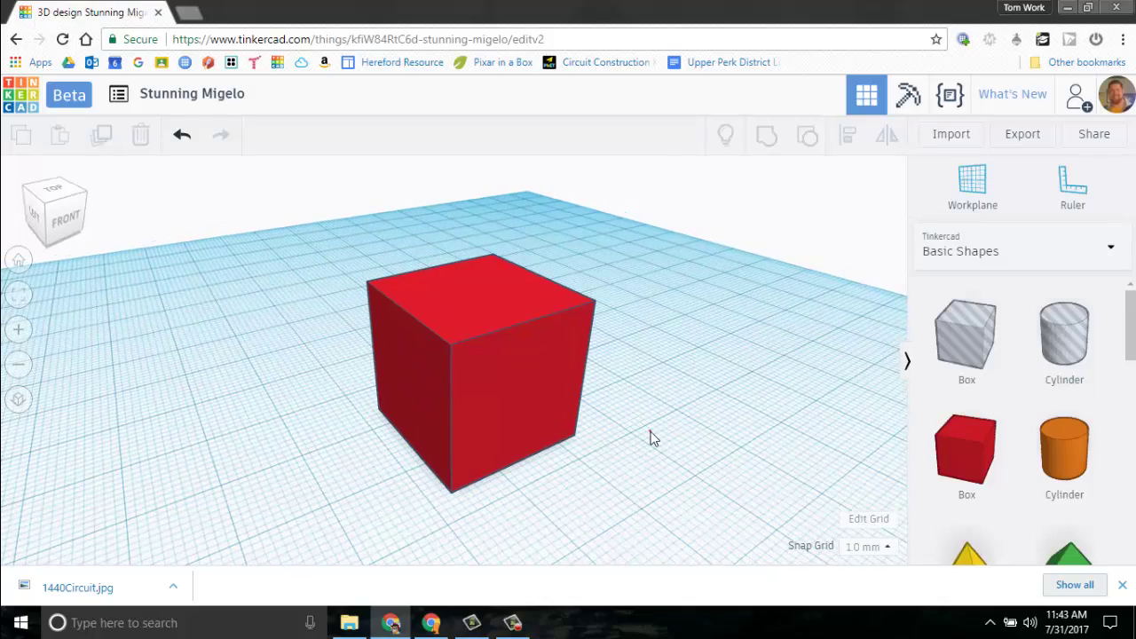
{"action": "right_click_drag", "start_coordinate": [649, 436], "coordinate": [558, 444]}
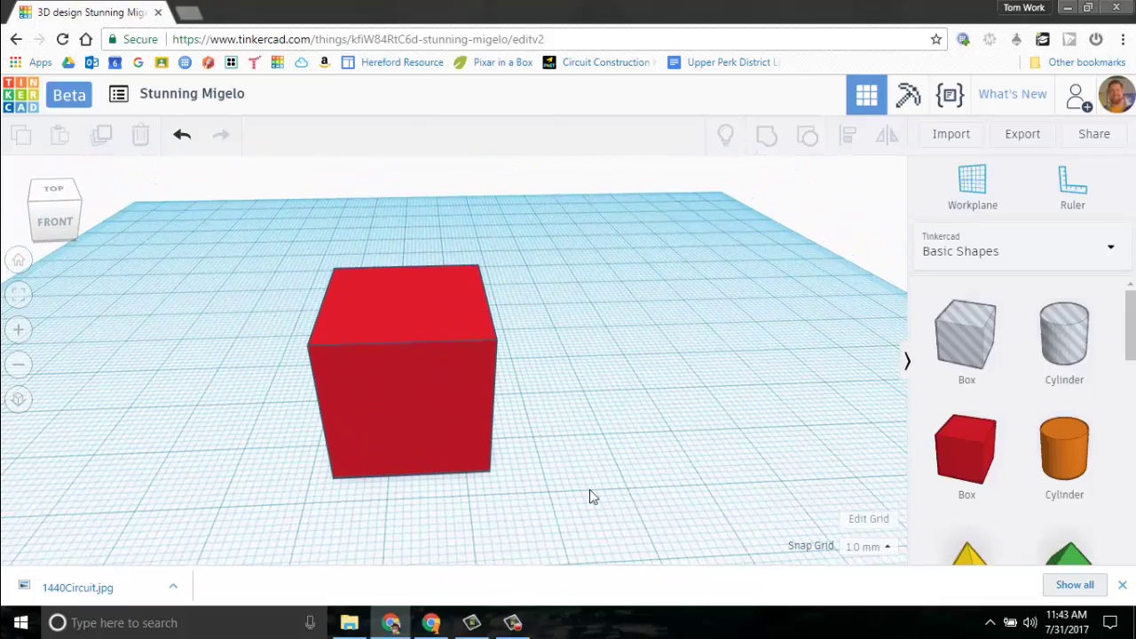
{"action": "right_click_drag", "start_coordinate": [591, 494], "coordinate": [651, 406]}
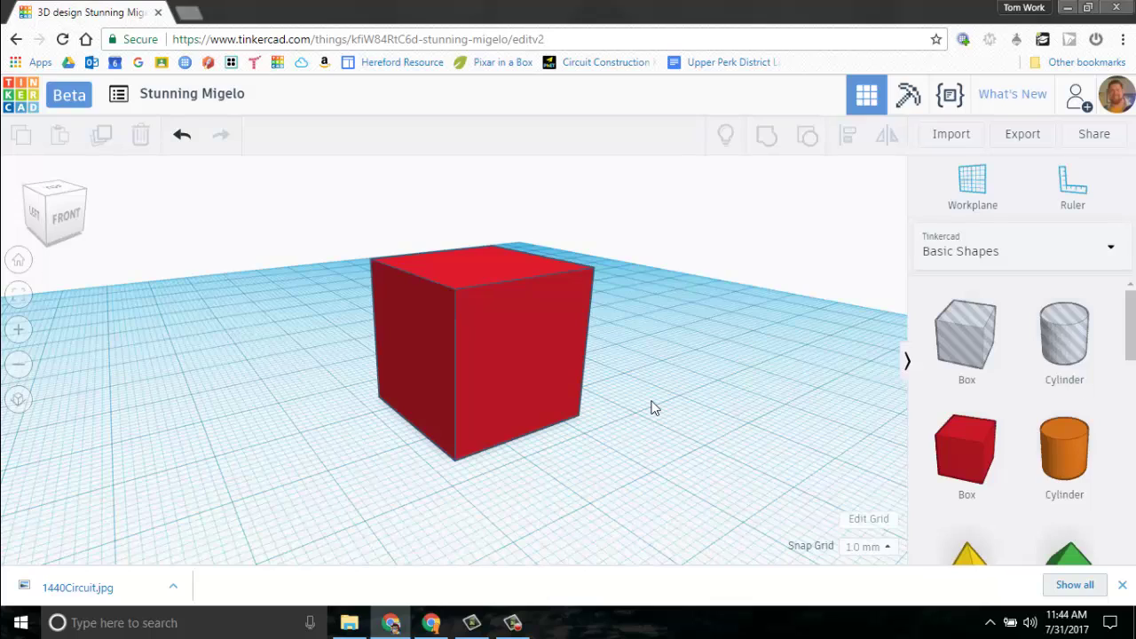
{"action": "mouse_move", "coordinate": [651, 406]}
{"action": "right_mouse_down"}
{"action": "mouse_move", "coordinate": [609, 435]}
{"action": "mouse_move", "coordinate": [637, 423]}
{"action": "right_mouse_up"}
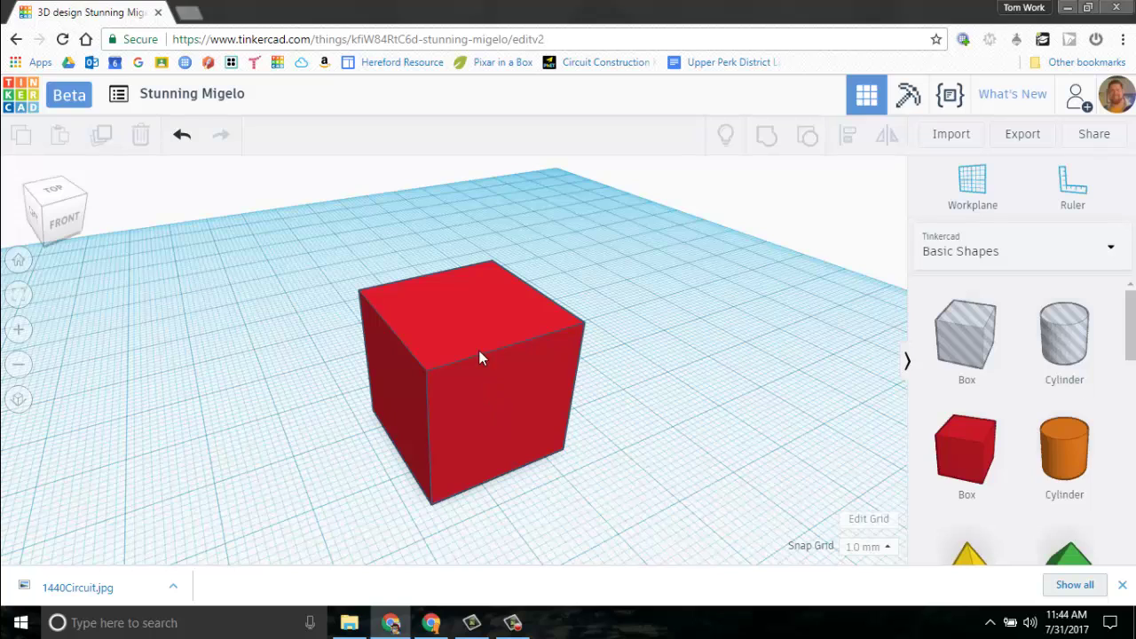
{"action": "left_click", "coordinate": [459, 396]}
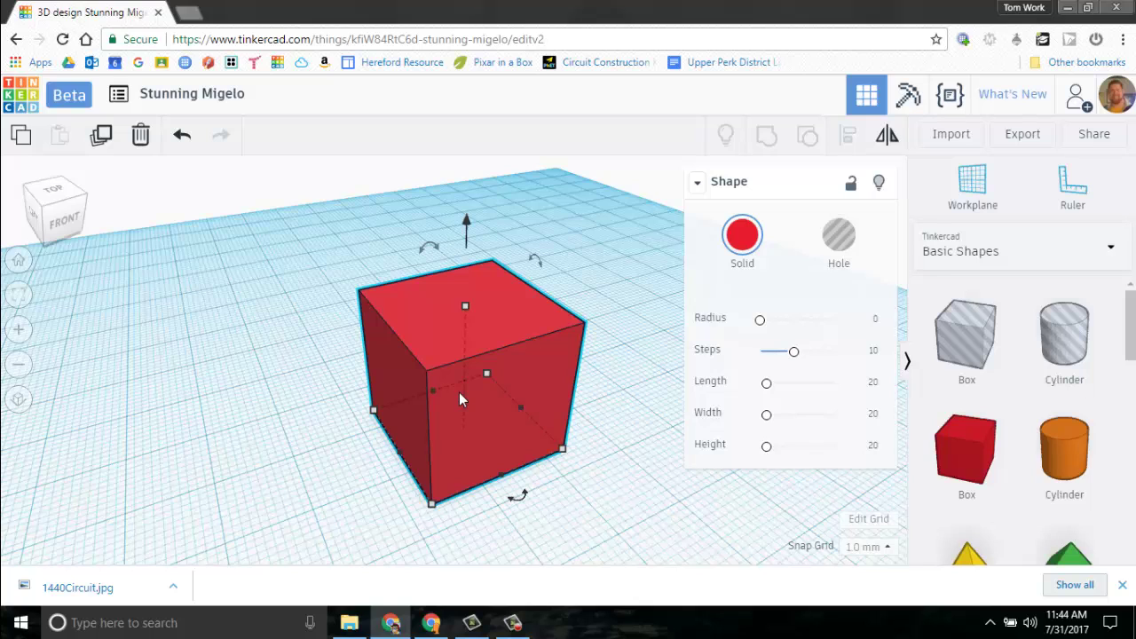
Step: Delete the red box and place an orange cylinder near the workplane centre
{"action": "key", "text": "Delete"}
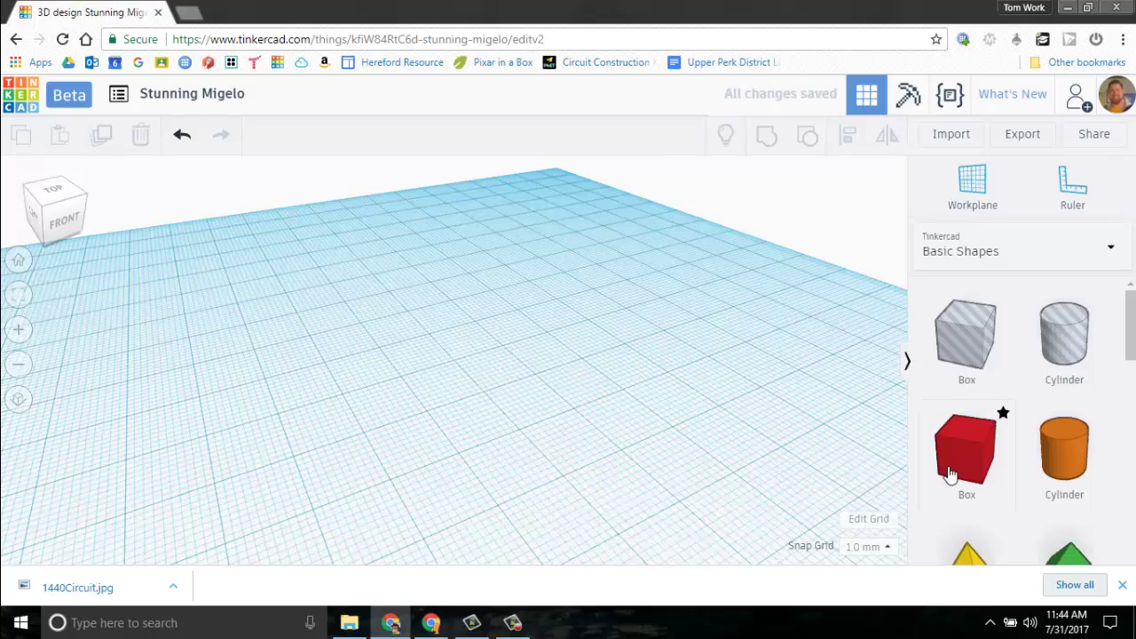
{"action": "left_click", "coordinate": [1069, 461]}
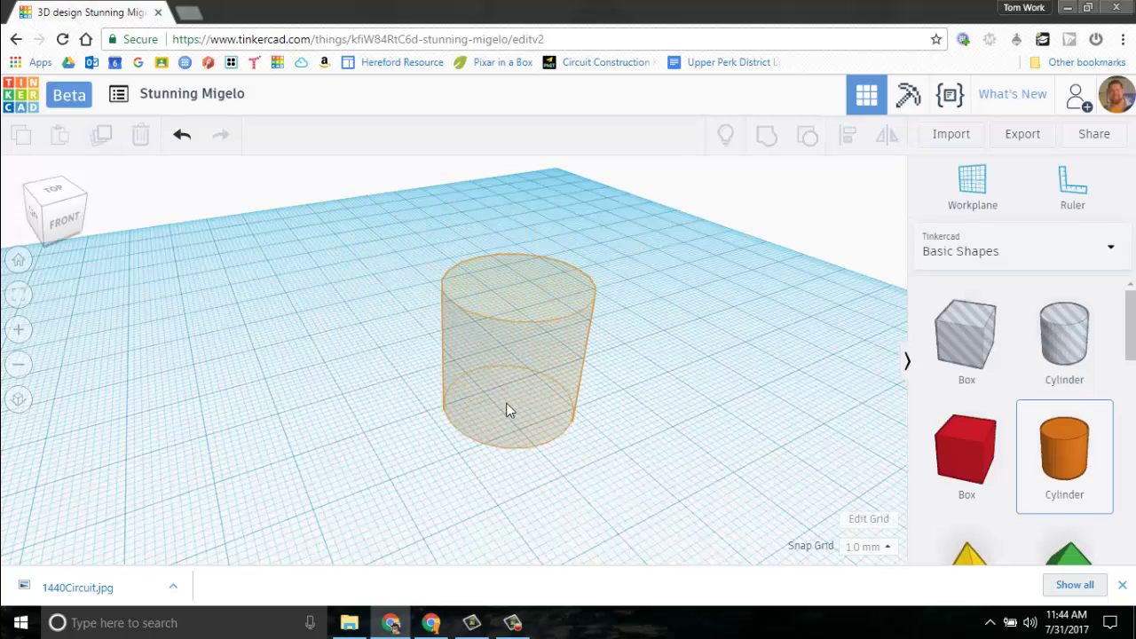
{"action": "left_click", "coordinate": [508, 410]}
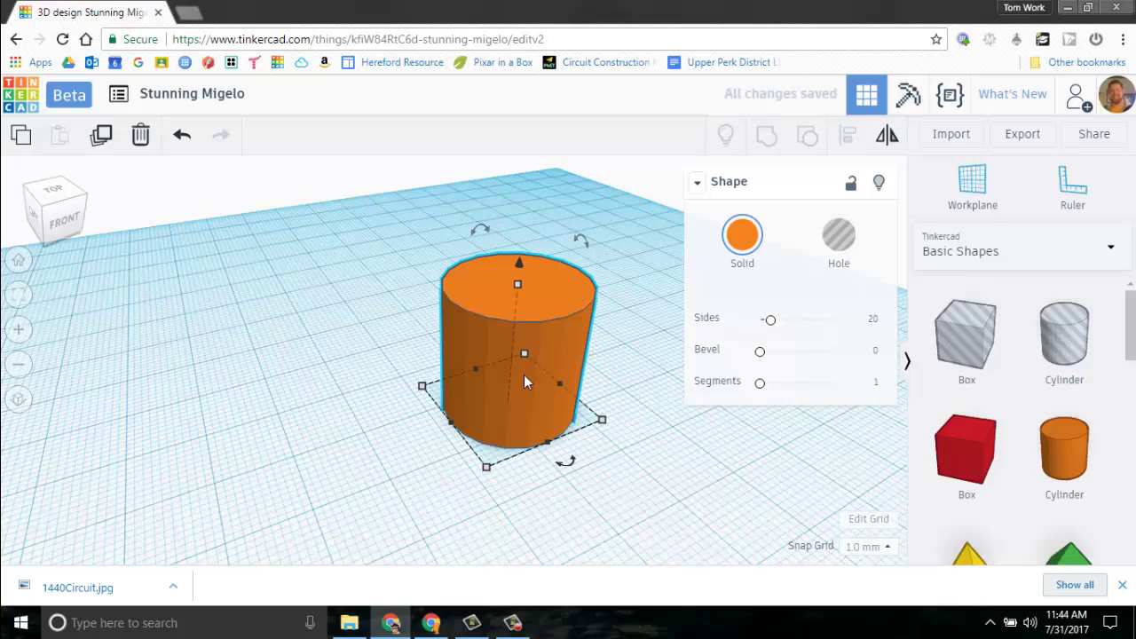
{"action": "left_click_drag", "start_coordinate": [523, 393], "coordinate": [477, 374]}
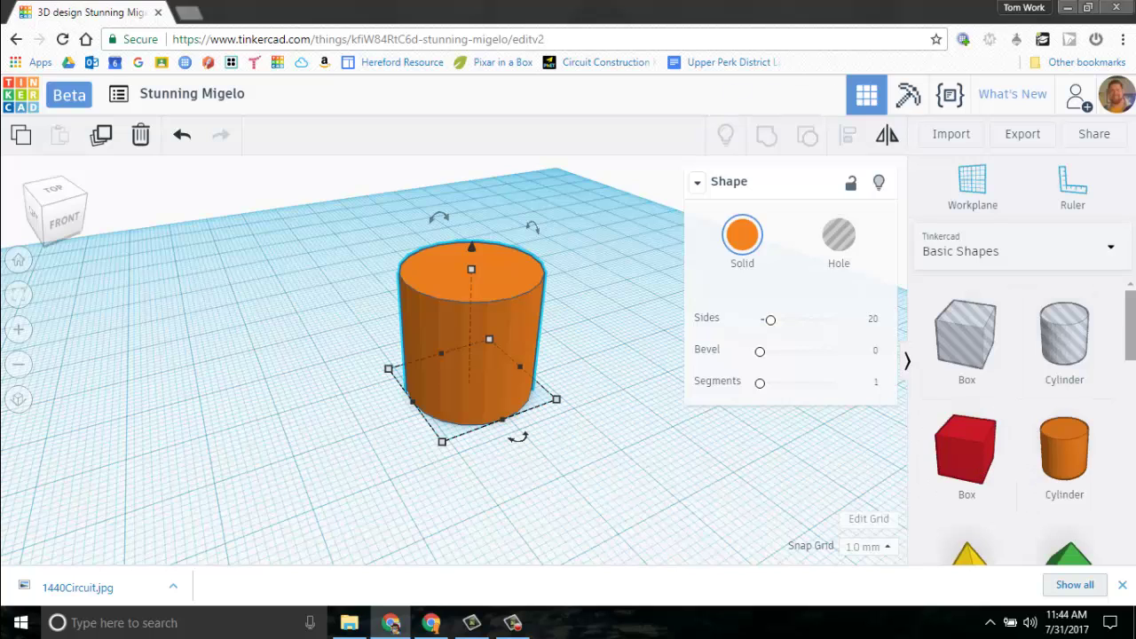
Step: Drop a yellow pyramid from Basic Shapes left of the orange cylinder and select it
{"action": "scroll", "coordinate": [1098, 404], "scroll_direction": "down", "scroll_amount": 2}
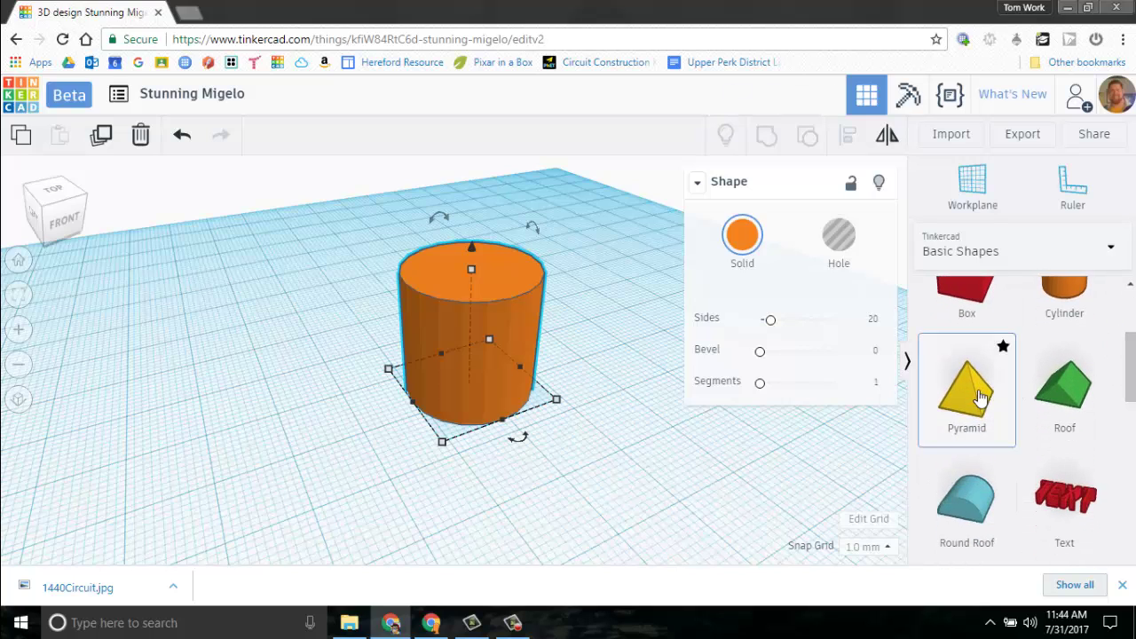
{"action": "left_click_drag", "start_coordinate": [971, 393], "coordinate": [318, 437]}
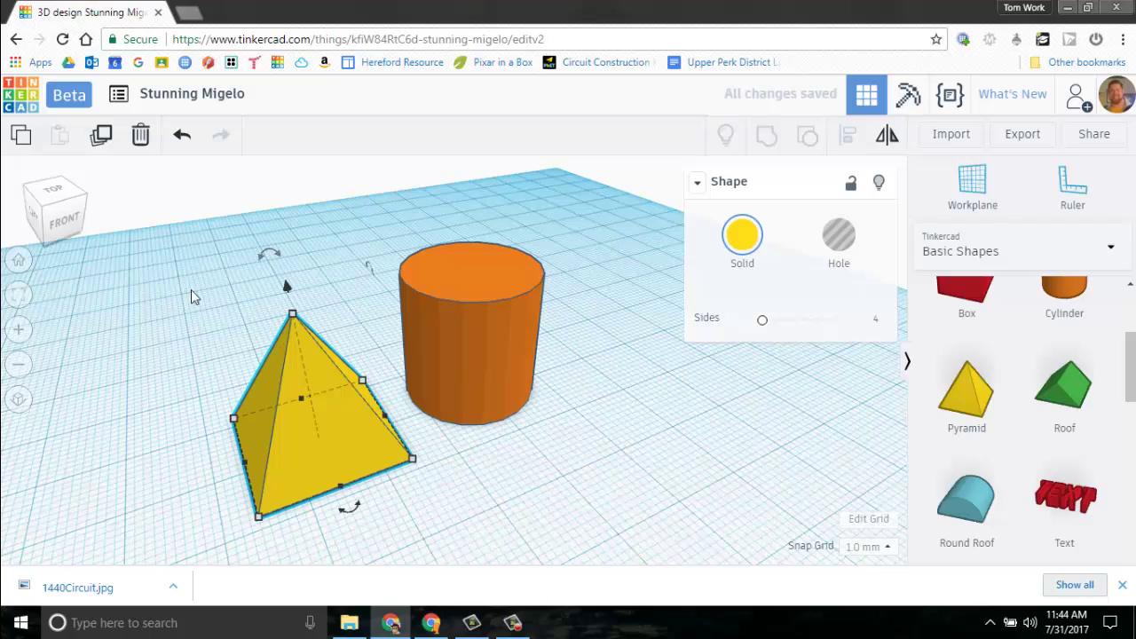
{"action": "left_click", "coordinate": [191, 400]}
{"action": "left_click", "coordinate": [450, 391]}
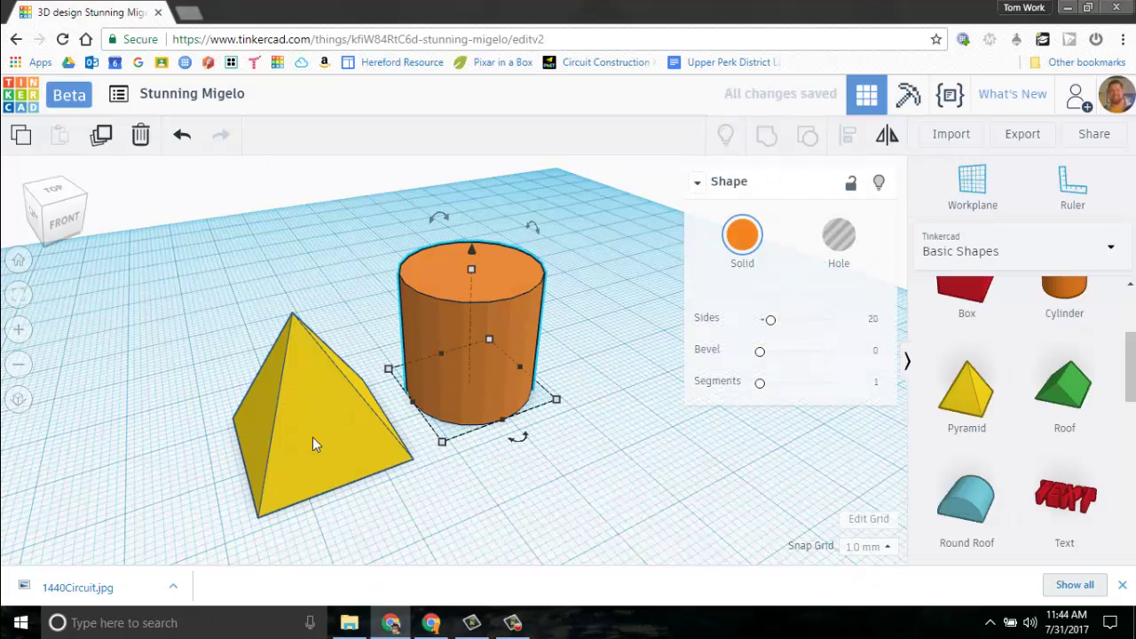
{"action": "left_click", "coordinate": [322, 449]}
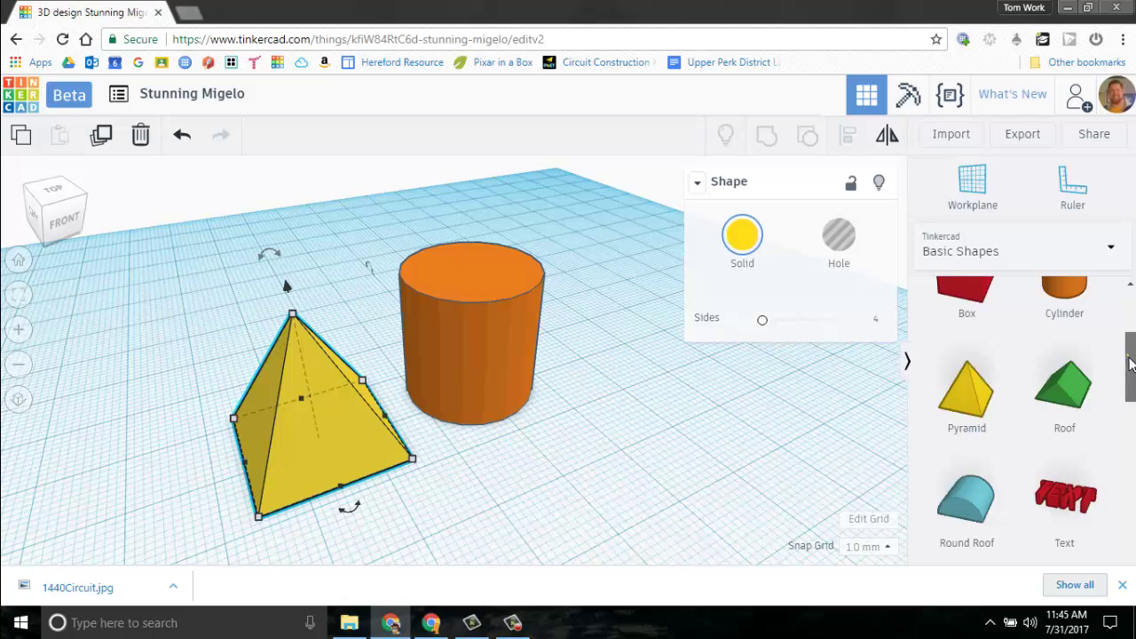
Step: Orbit beneath the pyramid and cylinder, then zoom out and tilt back to a top overview
{"action": "scroll", "coordinate": [1119, 371], "scroll_direction": "down", "scroll_amount": 5}
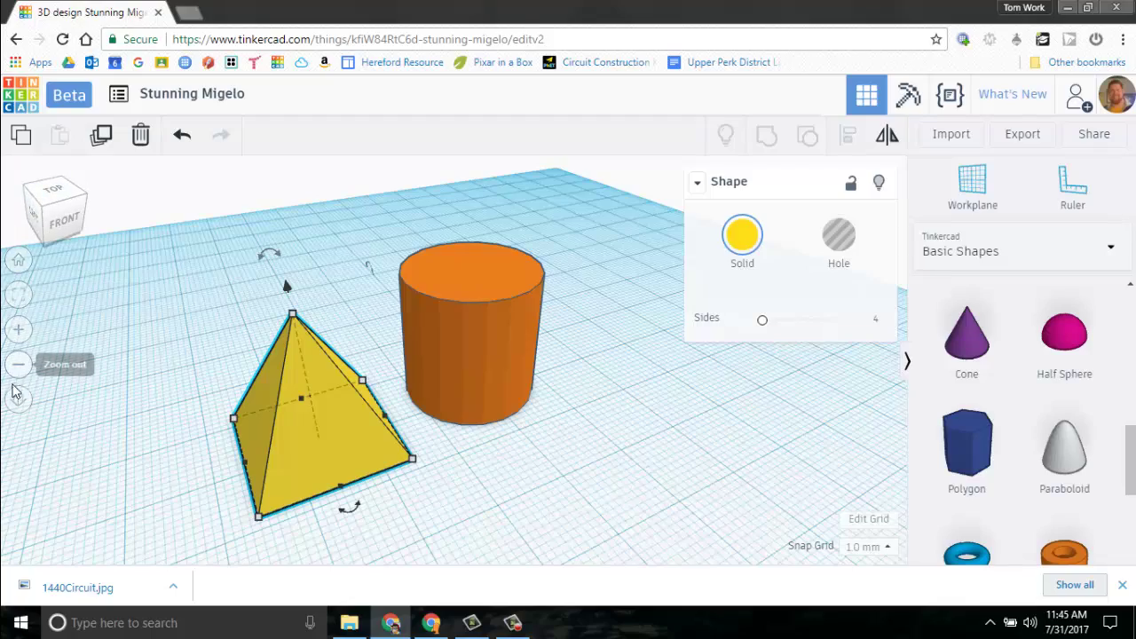
{"action": "right_click_drag", "start_coordinate": [594, 464], "coordinate": [505, 434]}
{"action": "scroll", "coordinate": [627, 459], "scroll_direction": "down", "scroll_amount": 5}
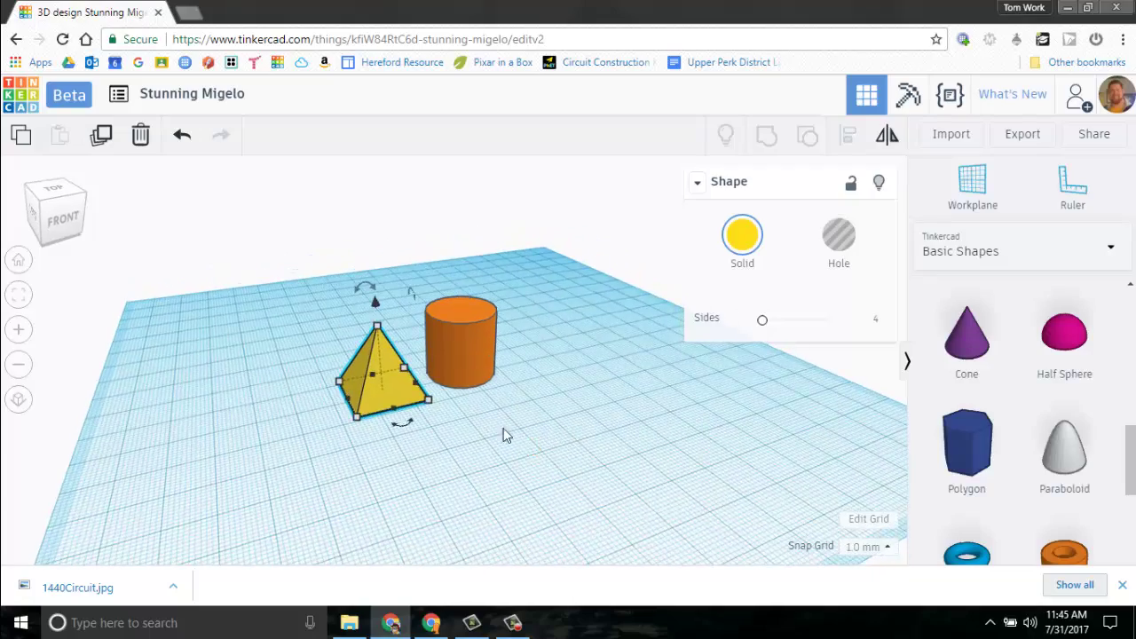
{"action": "right_click_drag", "start_coordinate": [269, 413], "coordinate": [225, 413]}
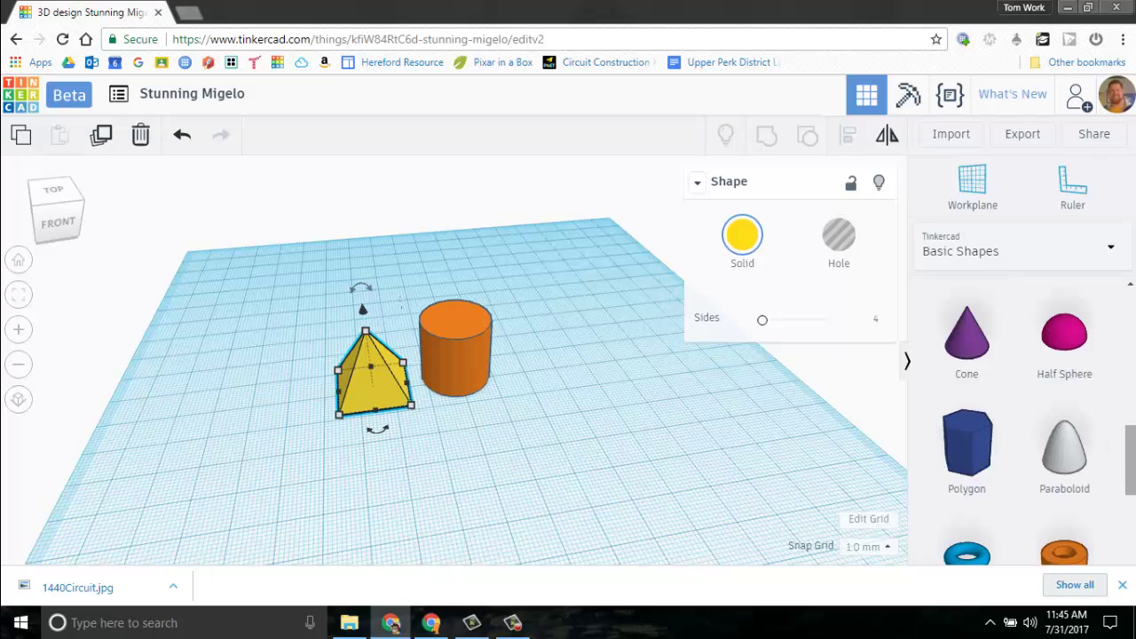
{"action": "scroll", "coordinate": [977, 400], "scroll_direction": "up", "scroll_amount": 5}
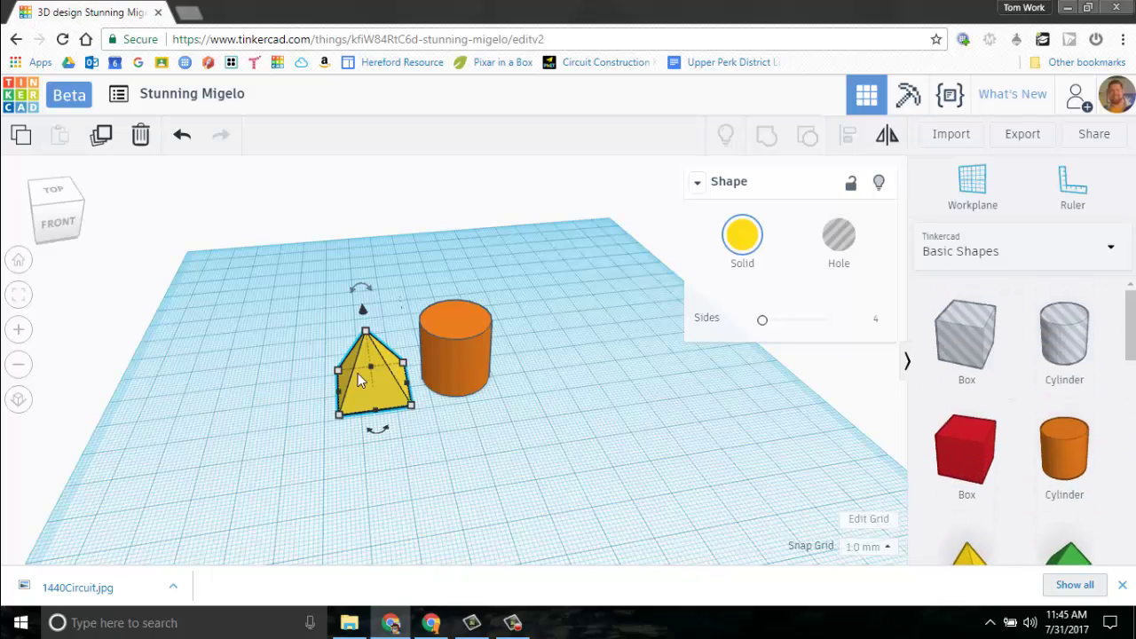